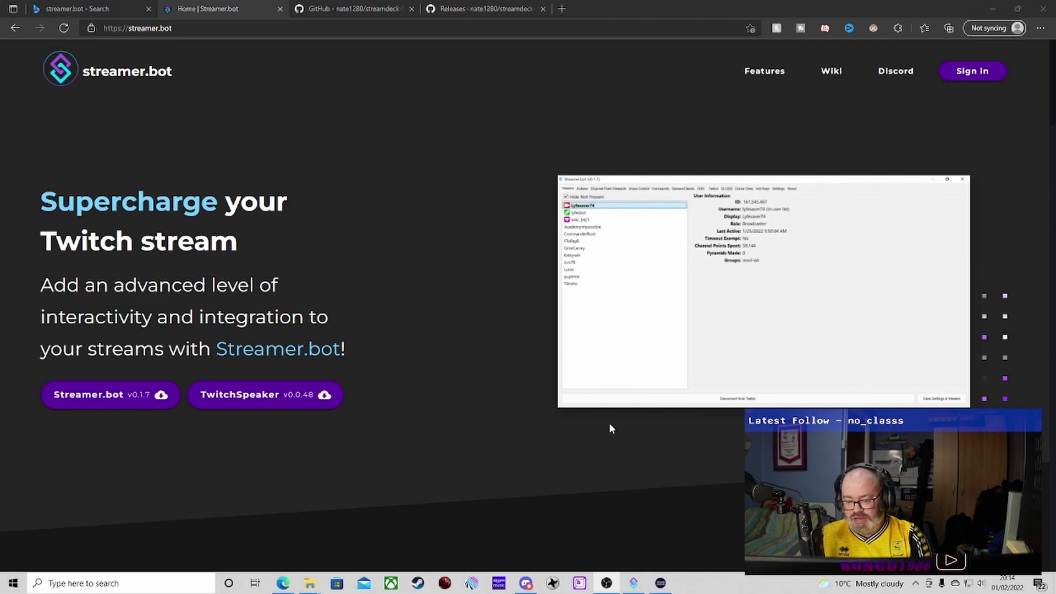
# Scroll the streamer.bot homepage down past Integrations to the Stream Deck plugin card
pyautogui.scroll(-8, 402, 412)
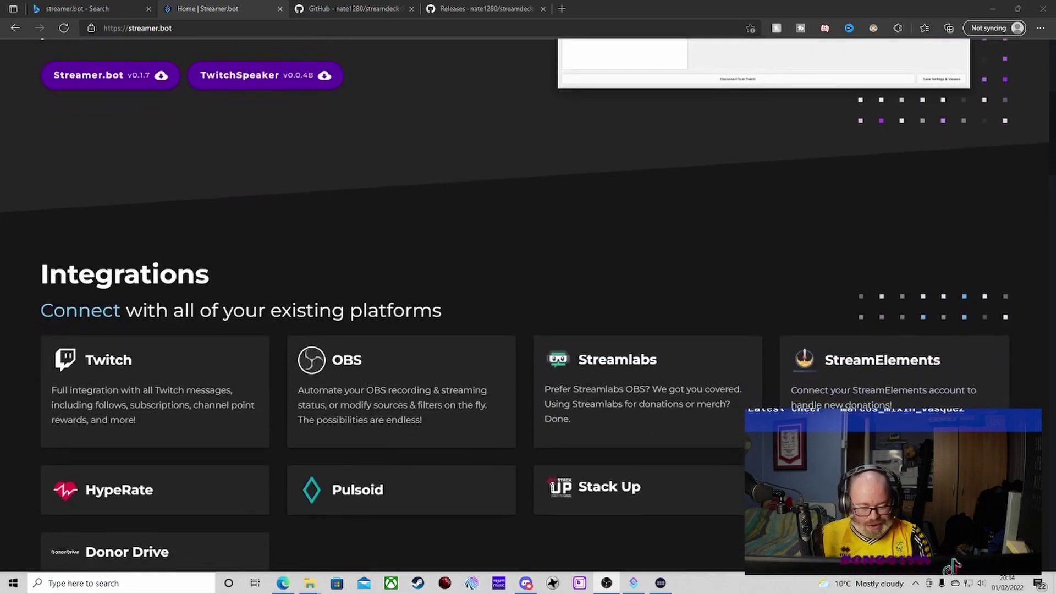
pyautogui.scroll(-2, 418, 415)
pyautogui.scroll(10, 418, 415)
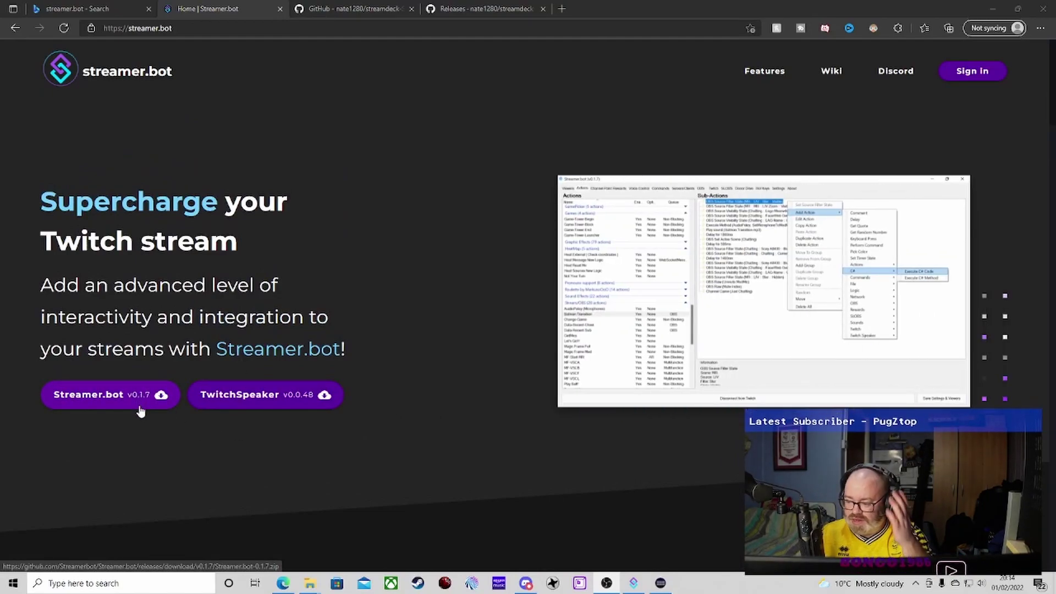
pyautogui.scroll(-5, 481, 372)
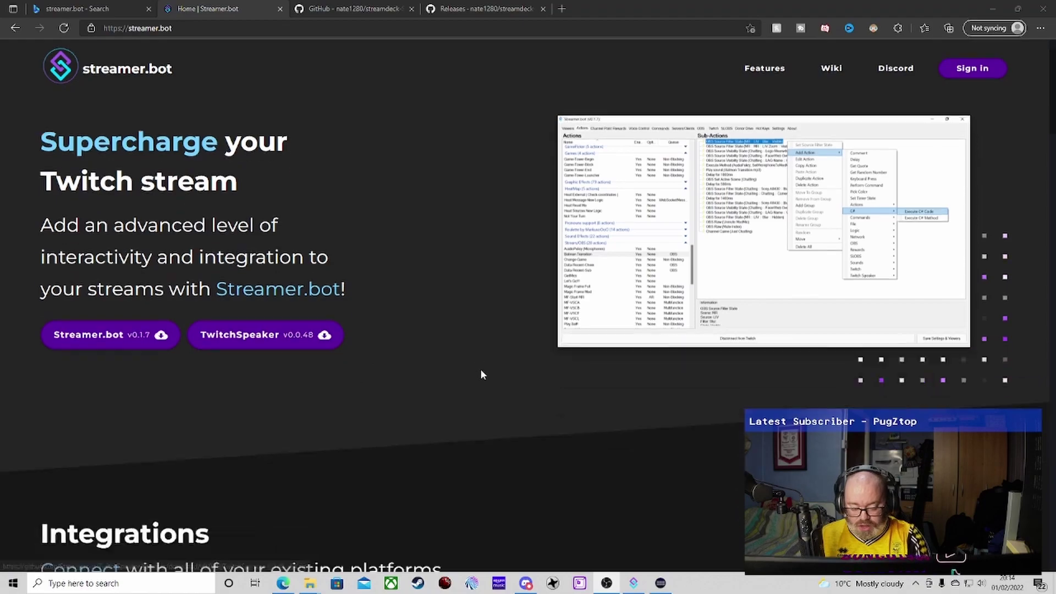
pyautogui.scroll(-4, 482, 376)
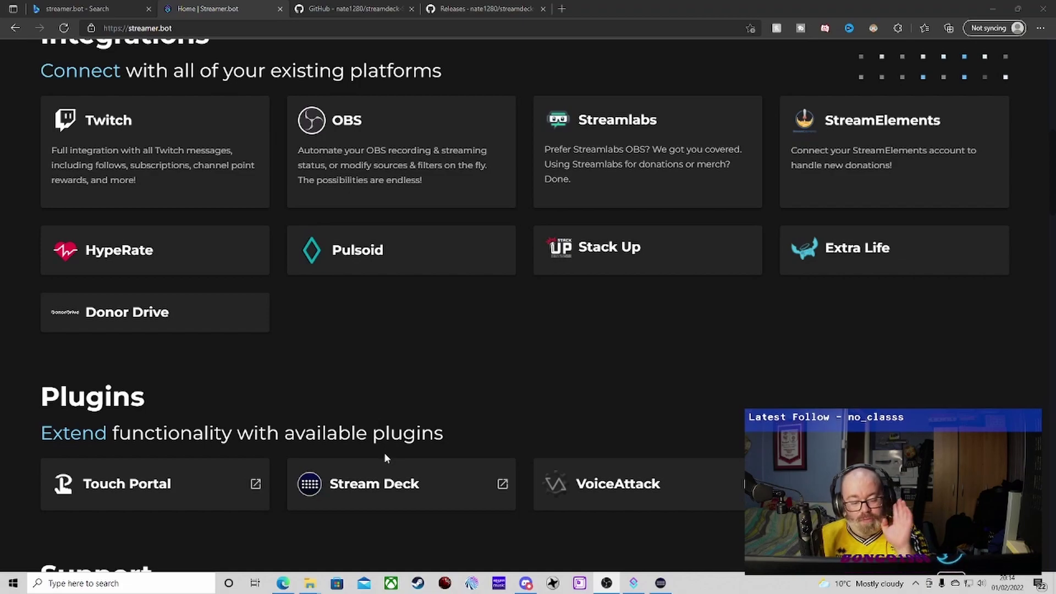
# Open the Stream Deck plugin's GitHub repository and go to its v0.3.0 Releases page
pyautogui.click(389, 486)
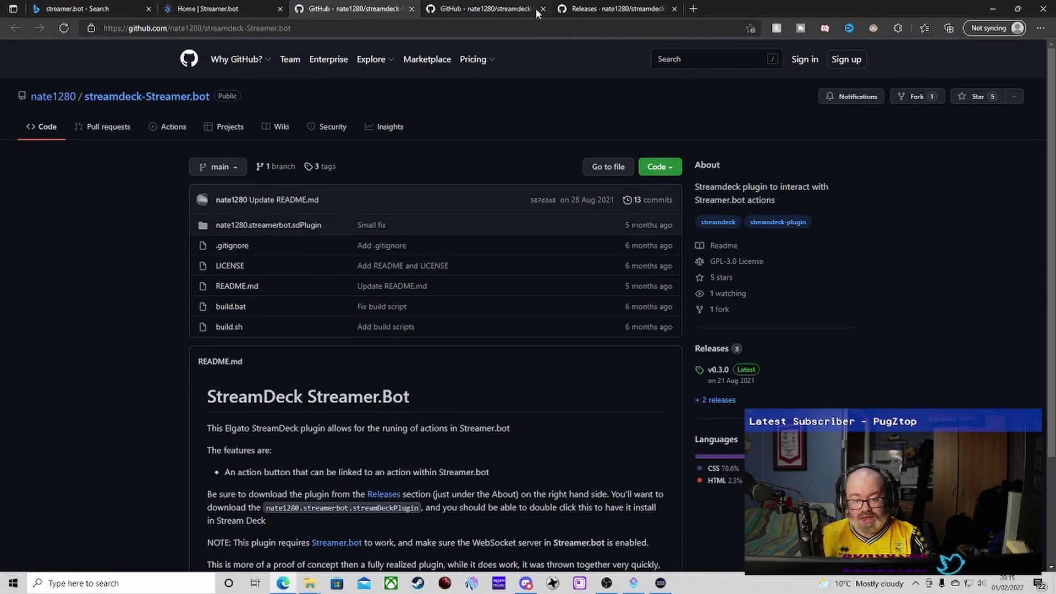
pyautogui.click(543, 9)
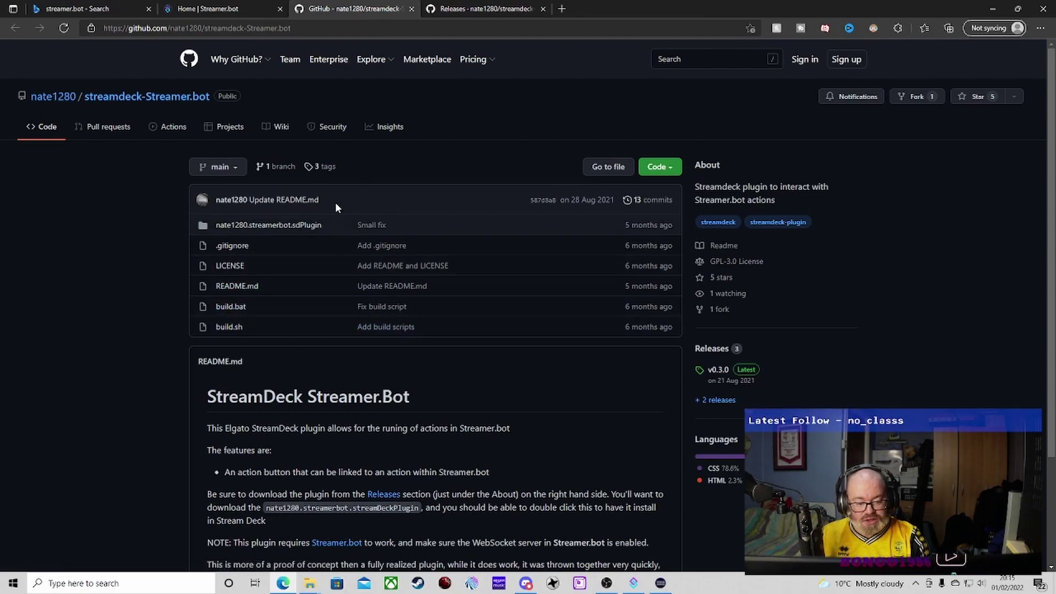
pyautogui.scroll(-3, 337, 365)
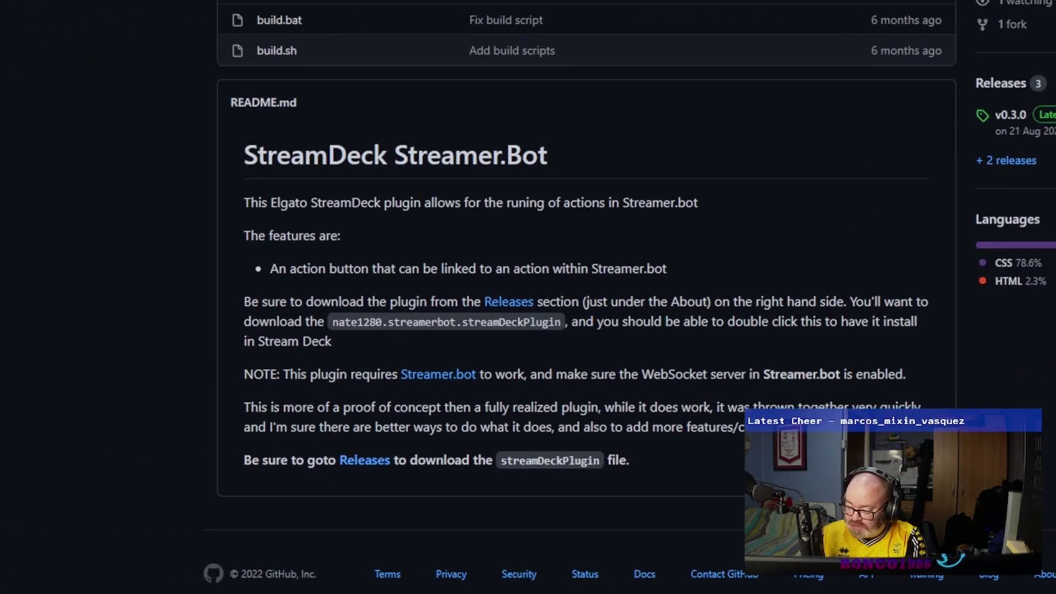
pyautogui.click(365, 460)
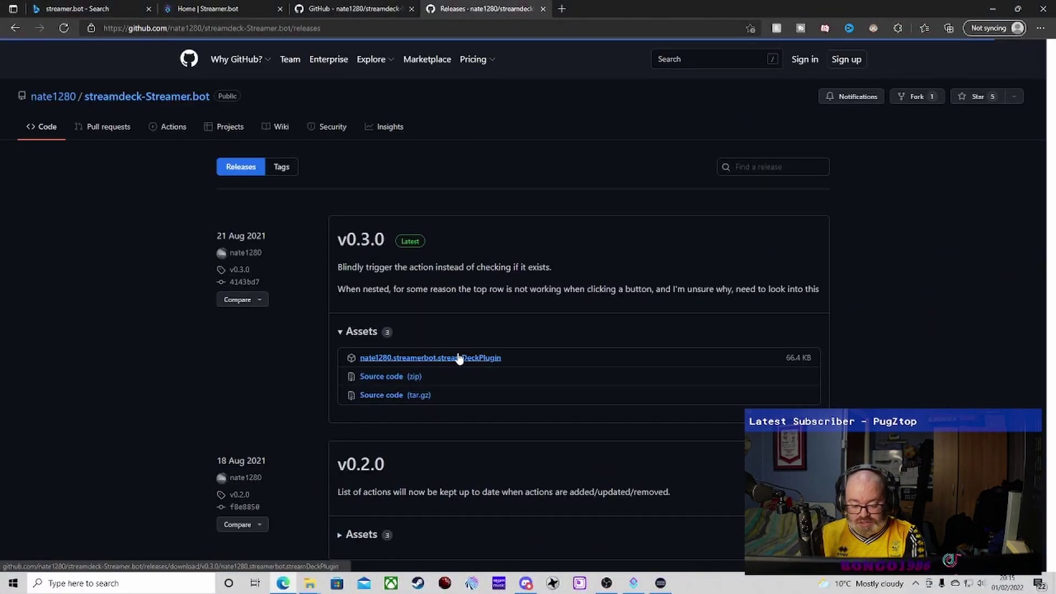
# Check the downloaded Streamer.bot plugin file in Downloads, then bring Stream Deck forward
pyautogui.click(310, 583)
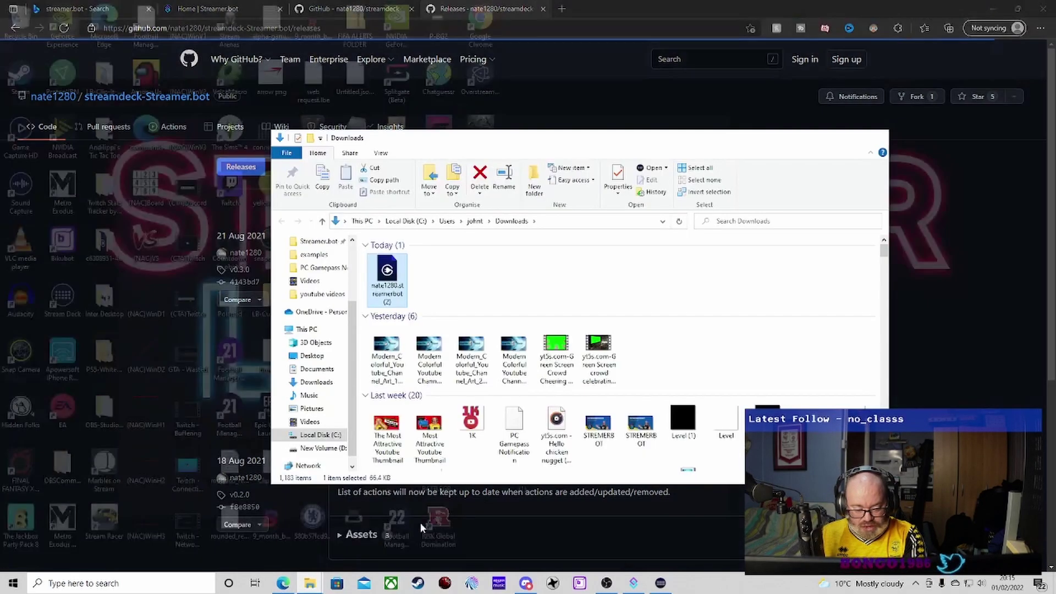
pyautogui.click(407, 528)
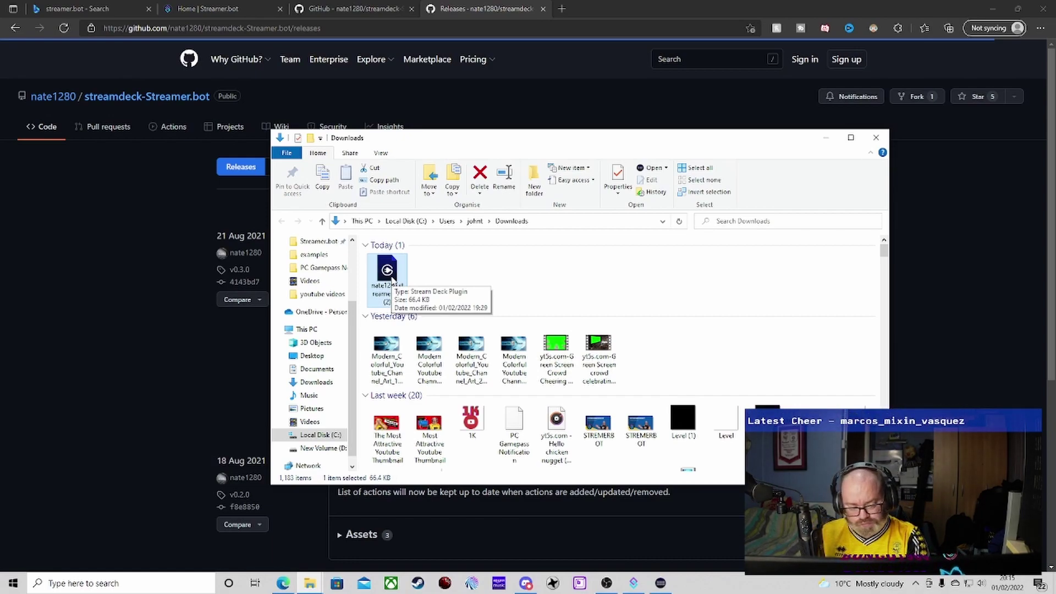
pyautogui.click(826, 138)
pyautogui.click(661, 583)
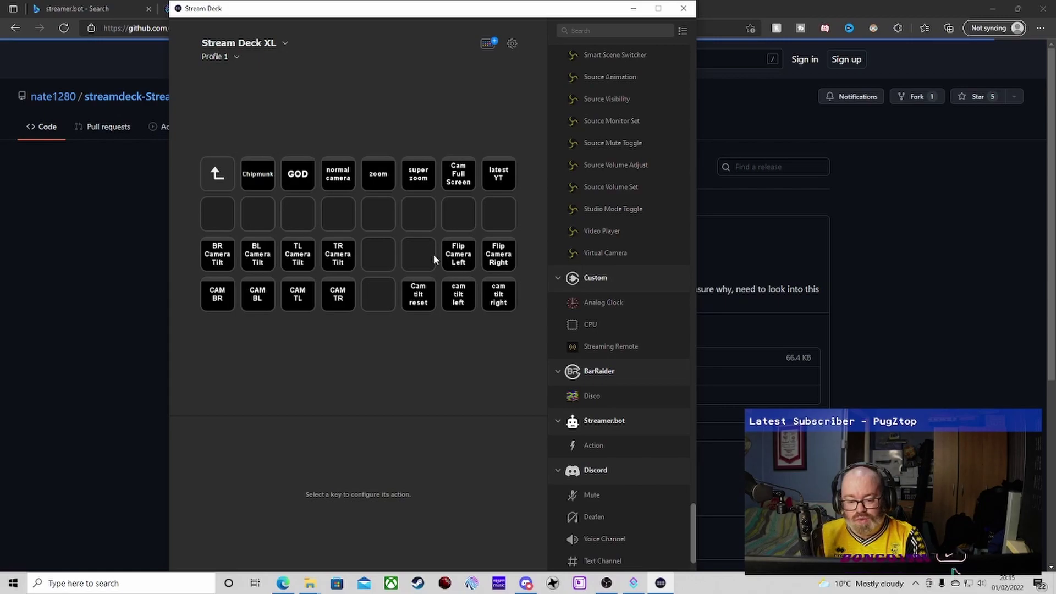
# Go back from the current folder, open the Streamer Bot folder, and maximize the window
pyautogui.click(215, 171)
pyautogui.doubleClick(215, 171)
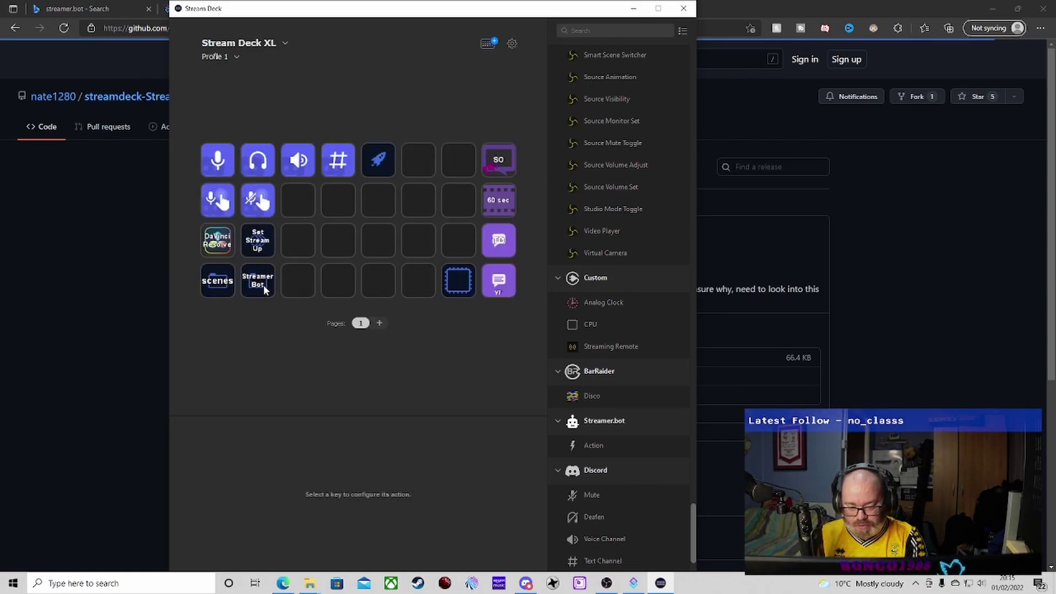
pyautogui.doubleClick(264, 289)
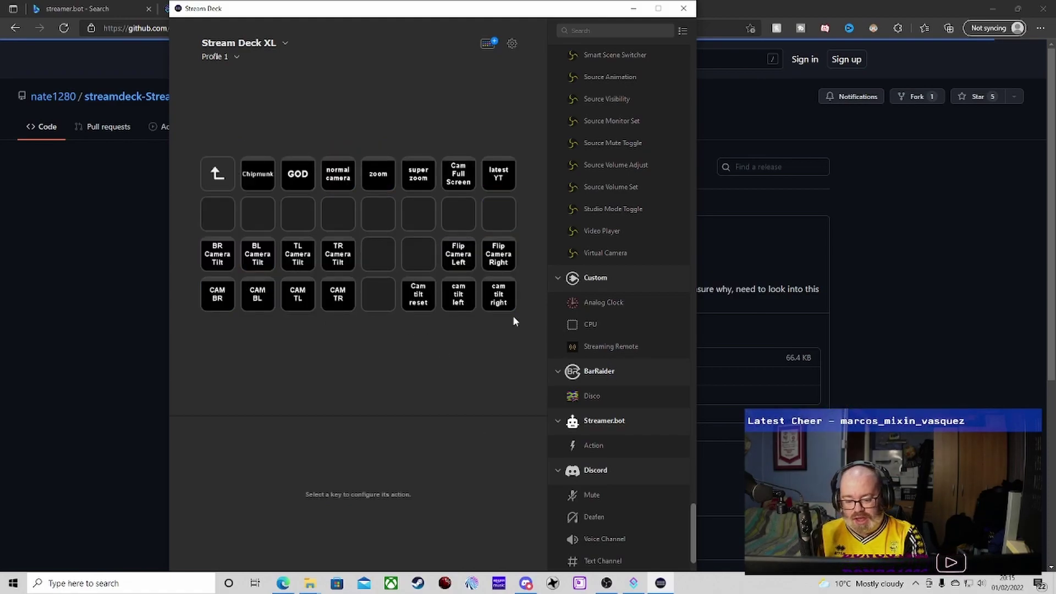
pyautogui.scroll(-3, 594, 340)
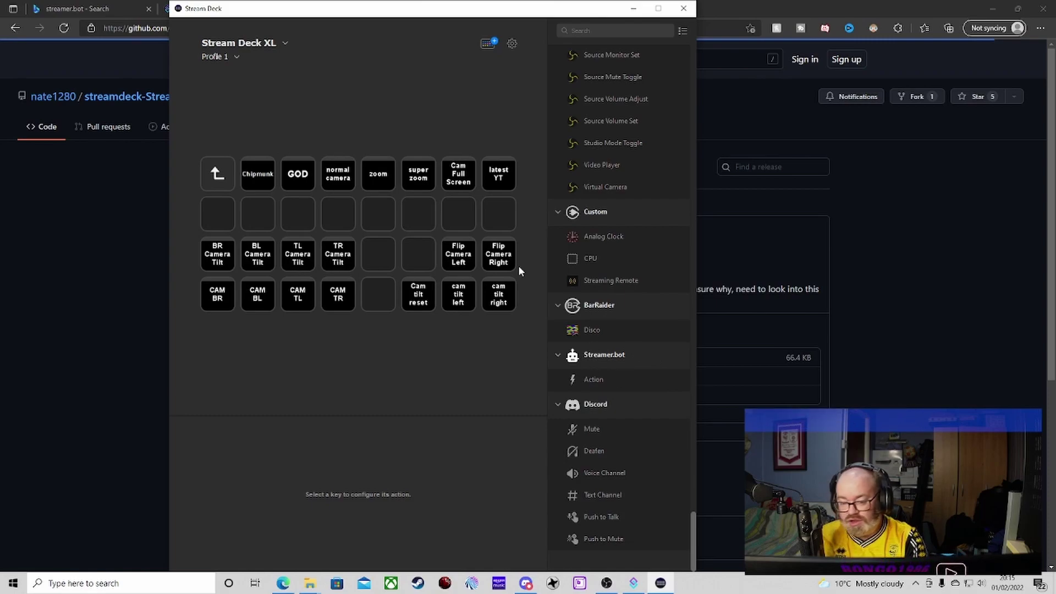
pyautogui.click(657, 8)
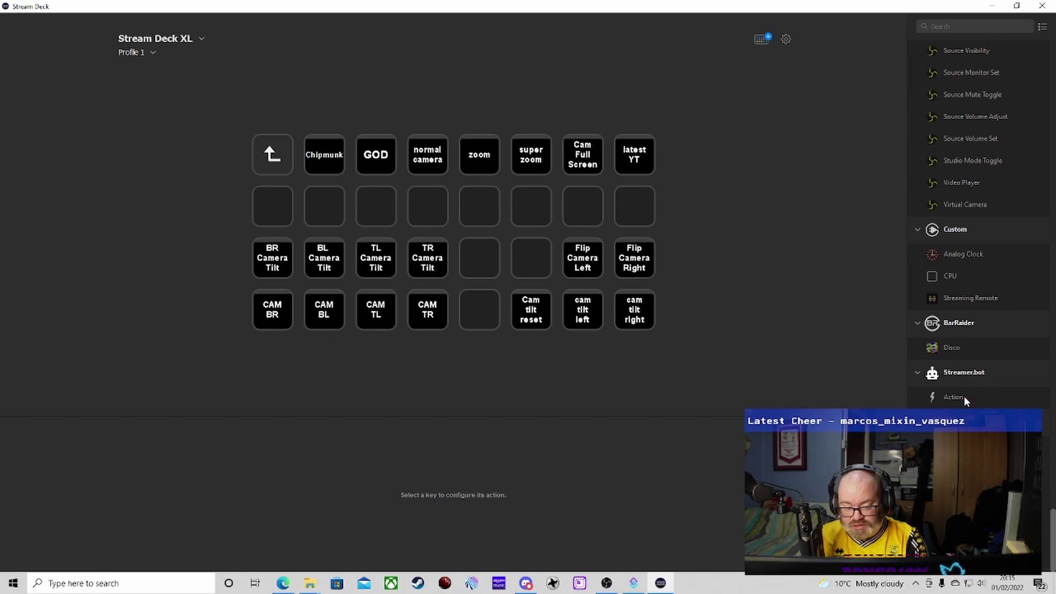
# Place a Streamer.bot Action on the first empty second-row key and bring up Streamer.bot
pyautogui.moveTo(964, 395); pyautogui.dragTo(276, 206)
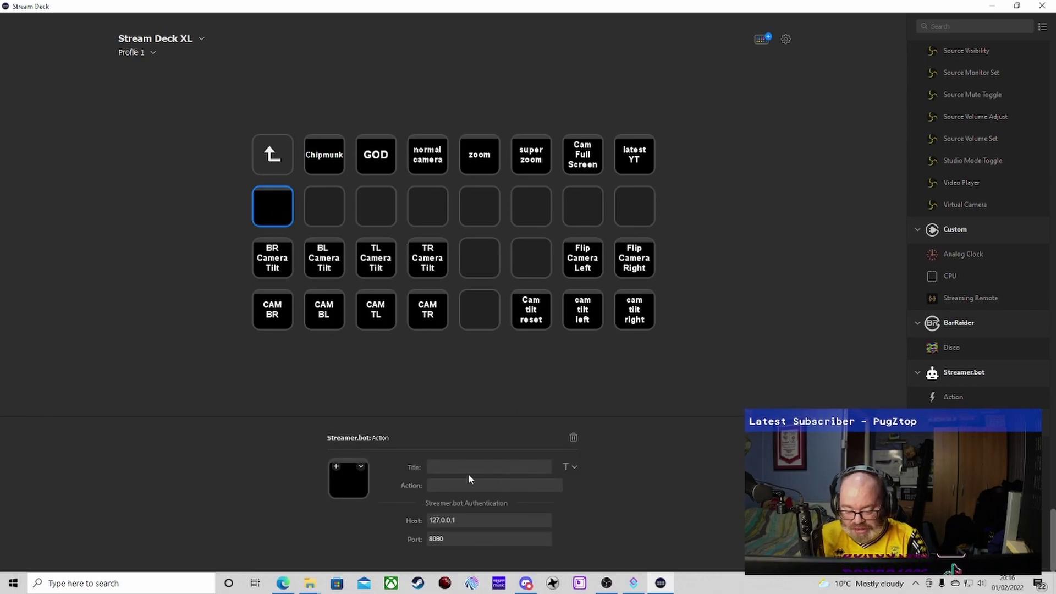
pyautogui.click(634, 583)
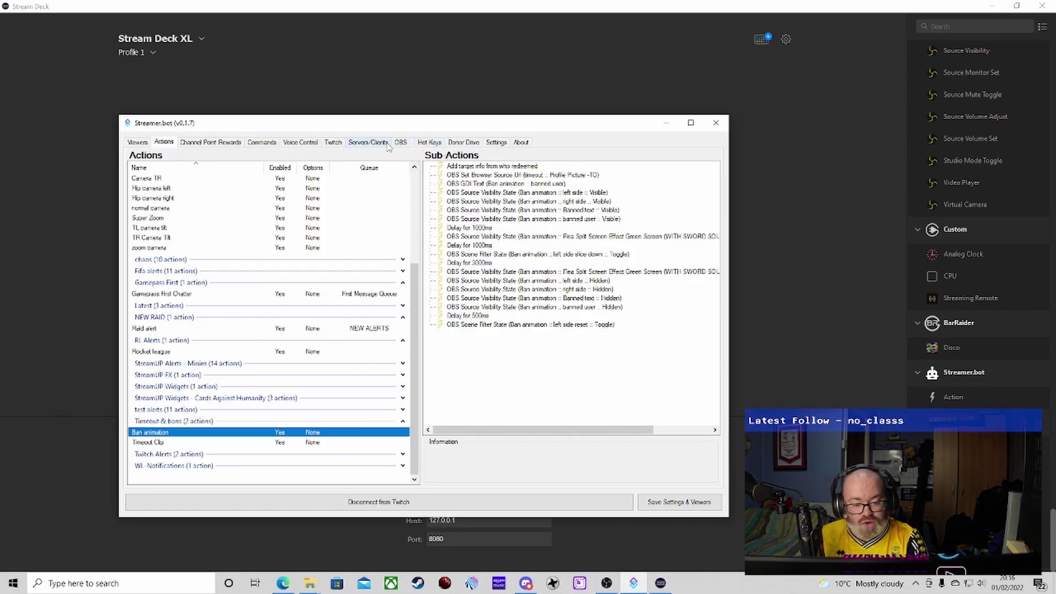
# Restart Streamer.bot's websocket server on 127.0.0.1 port 8080
pyautogui.click(368, 143)
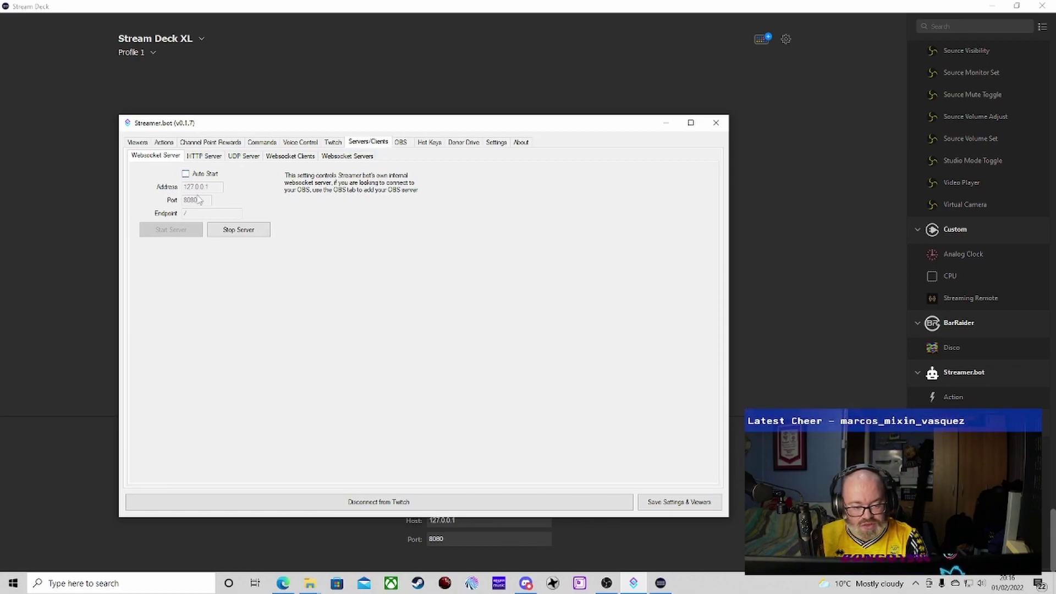
pyautogui.click(237, 229)
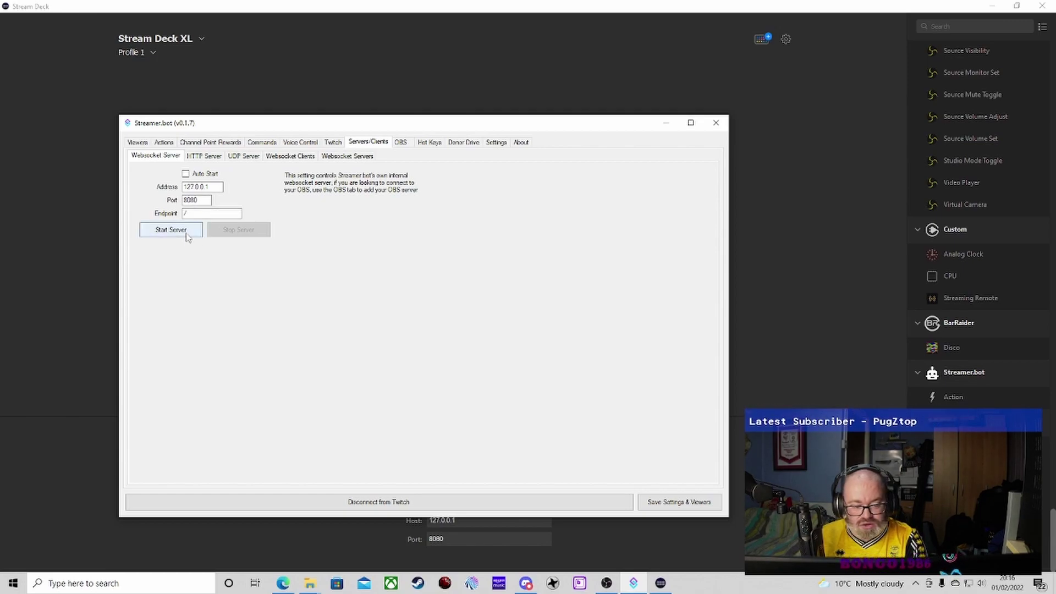
pyautogui.click(197, 201)
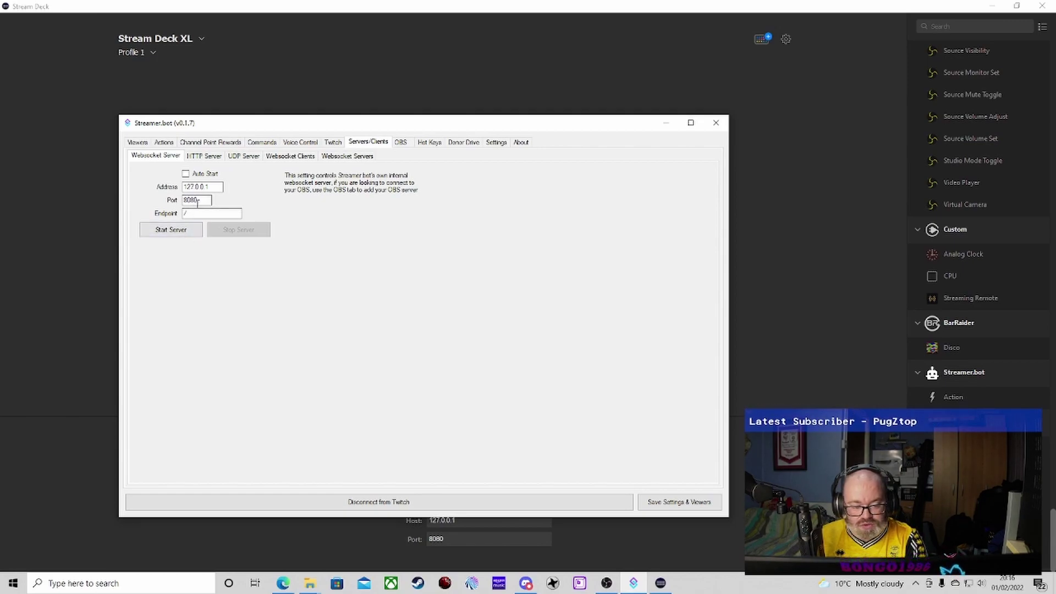
pyautogui.click(183, 229)
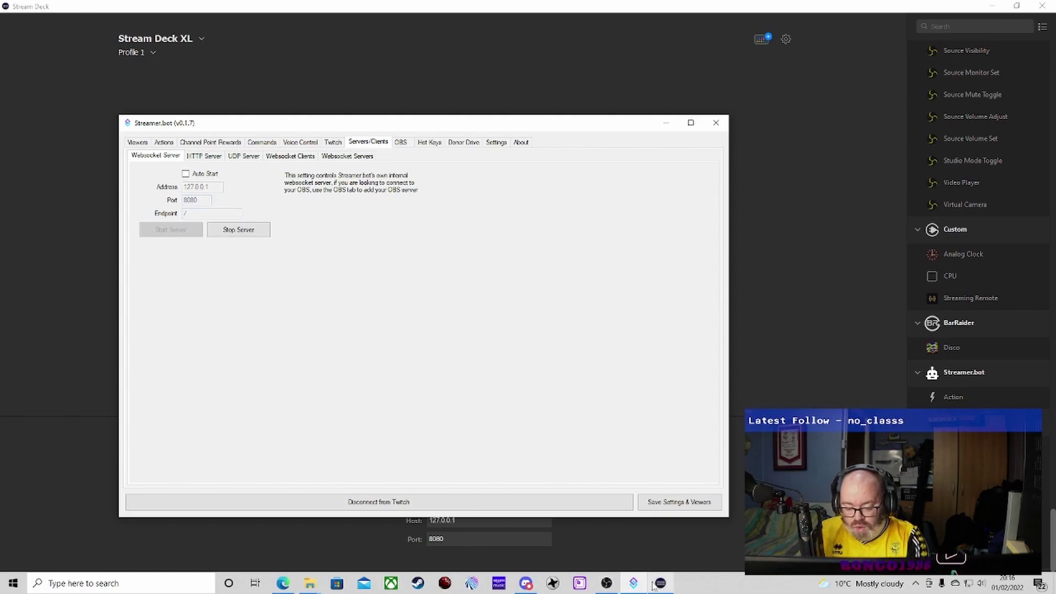
# Enable Auto Start for the websocket server and return to Stream Deck
pyautogui.click(653, 586)
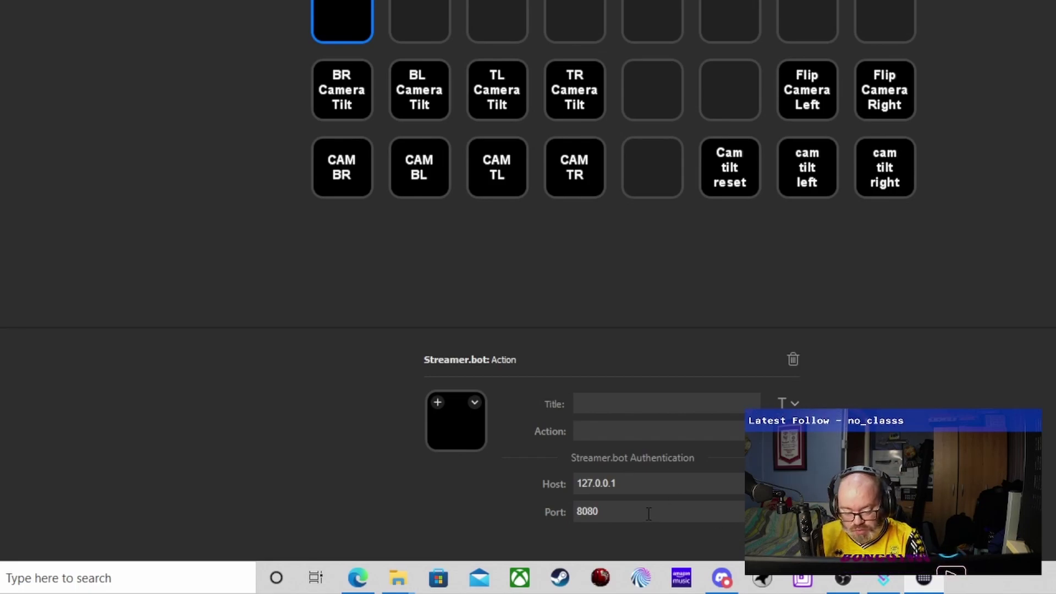
pyautogui.click(874, 579)
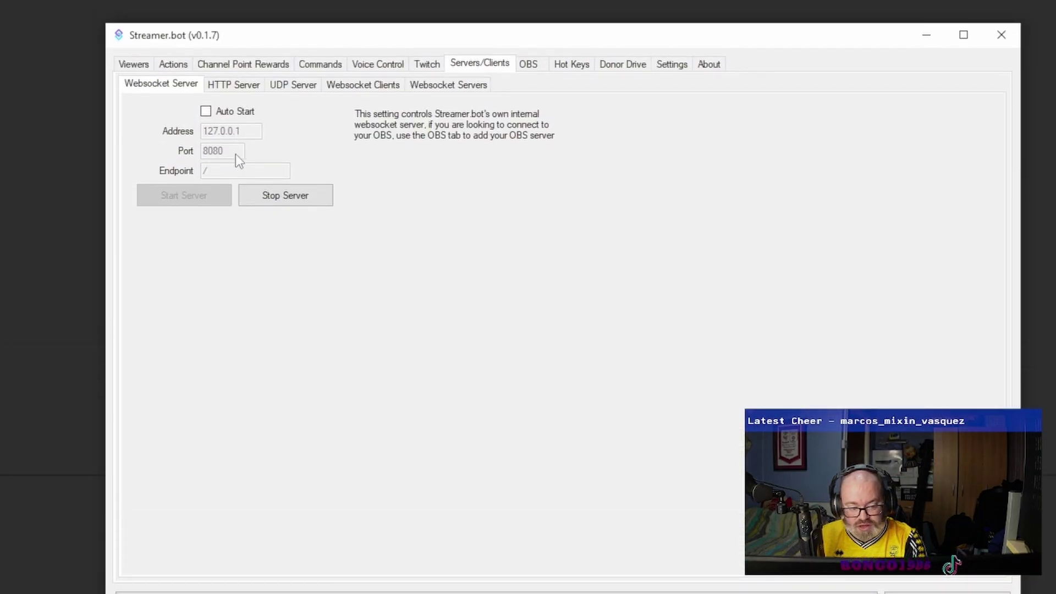
pyautogui.click(205, 112)
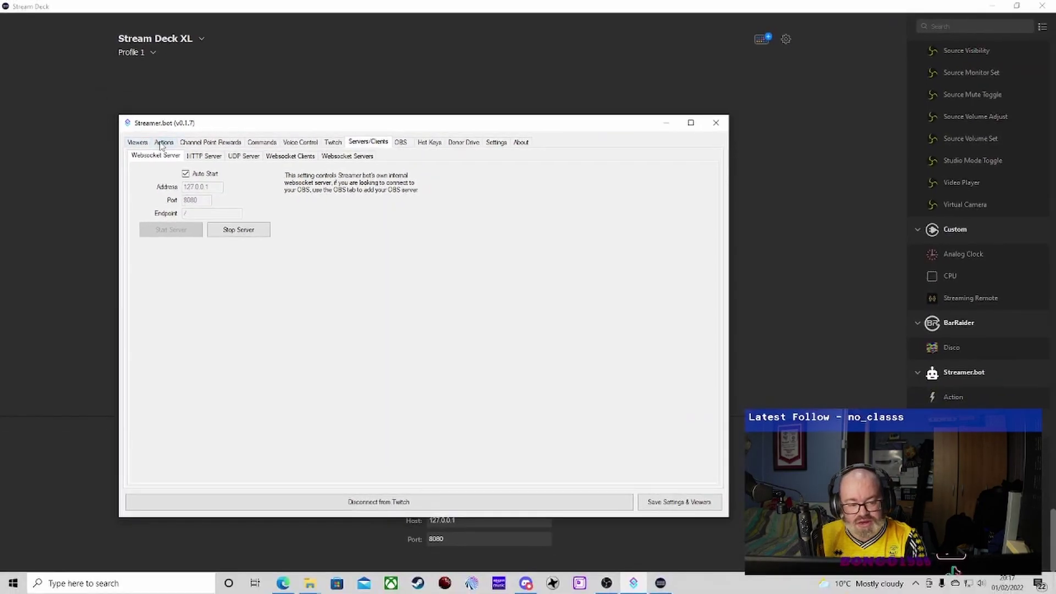
pyautogui.click(164, 143)
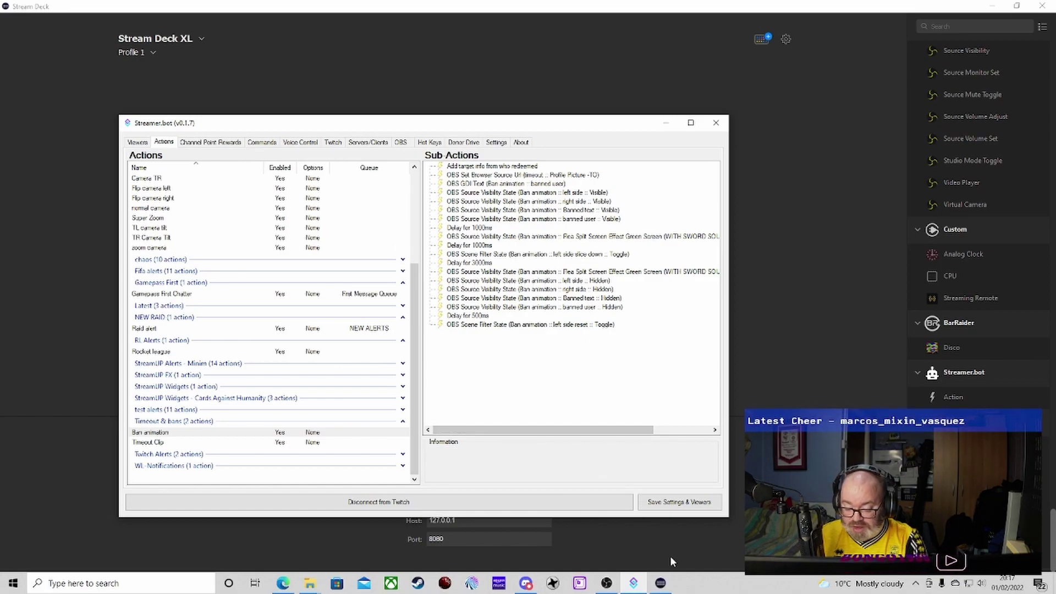
pyautogui.click(660, 583)
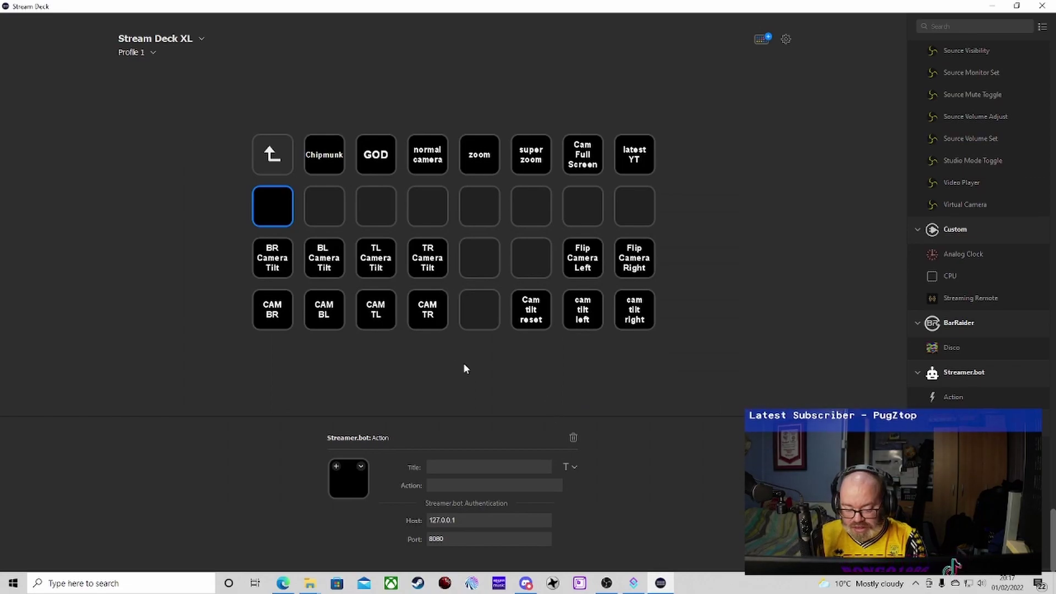
pyautogui.click(523, 485)
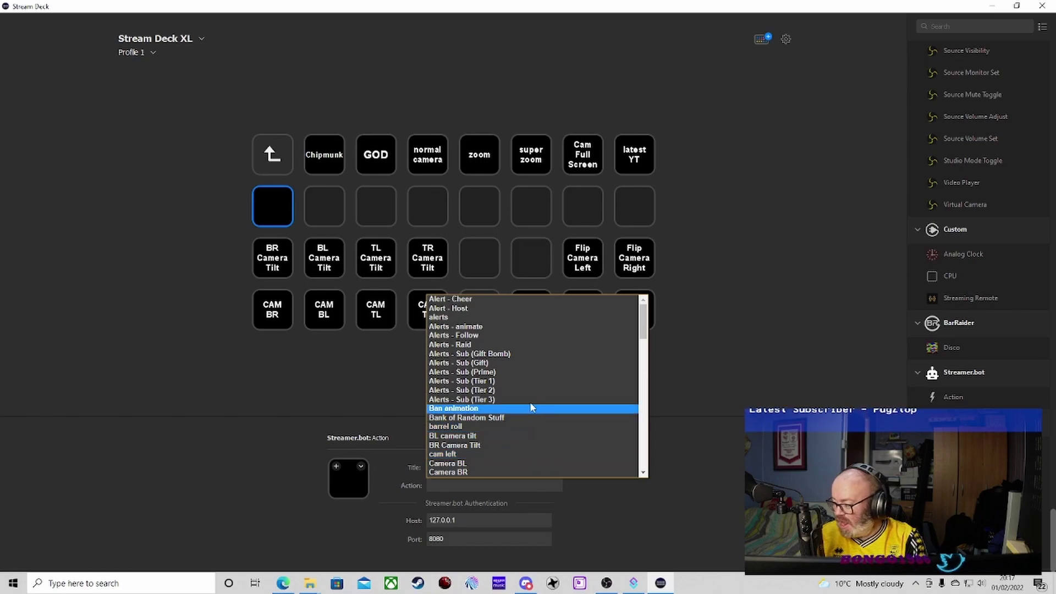
pyautogui.scroll(-4, 519, 373)
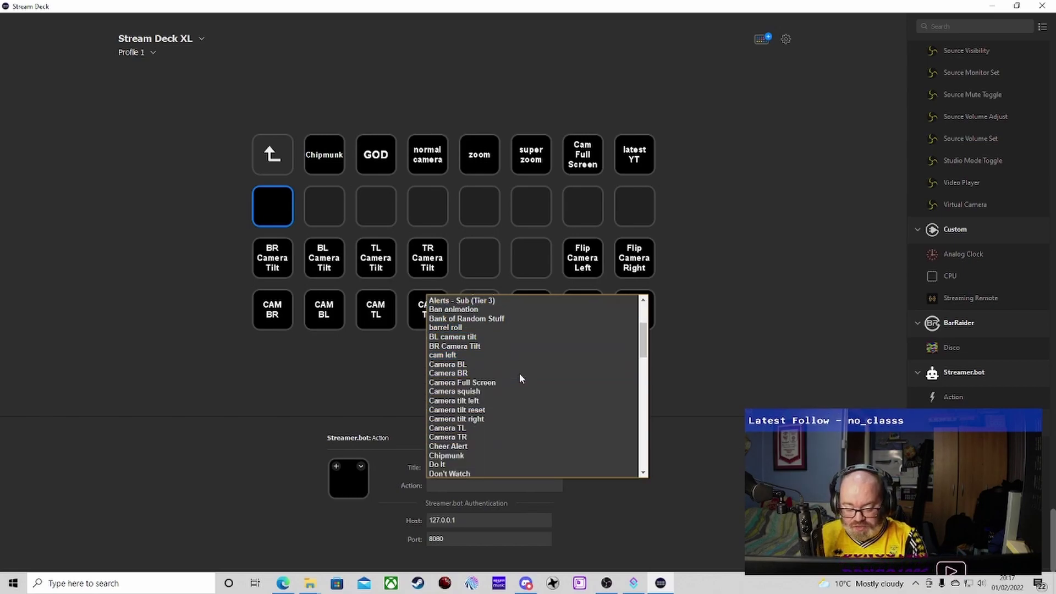
pyautogui.scroll(6, 519, 372)
pyautogui.click(701, 361)
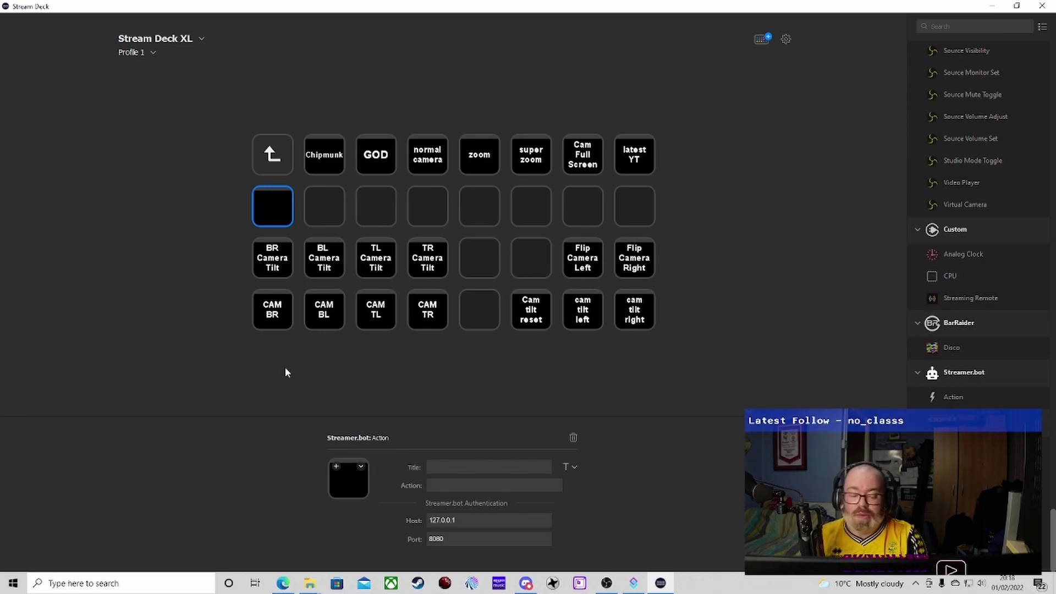
# Choose Earthquake as the Streamer.bot action for the second-row key
pyautogui.click(486, 487)
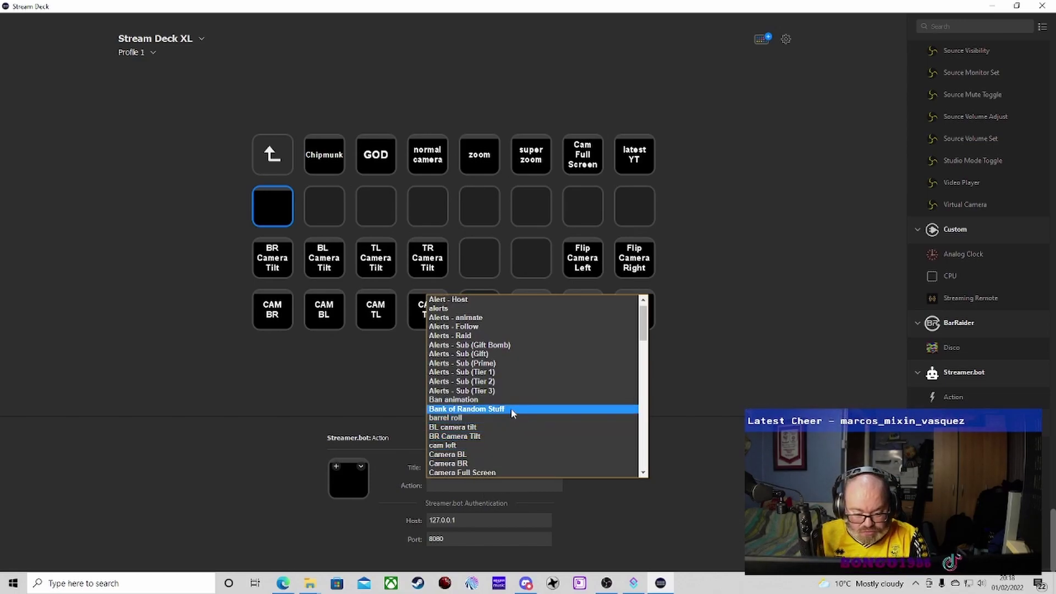
pyautogui.scroll(-6, 522, 415)
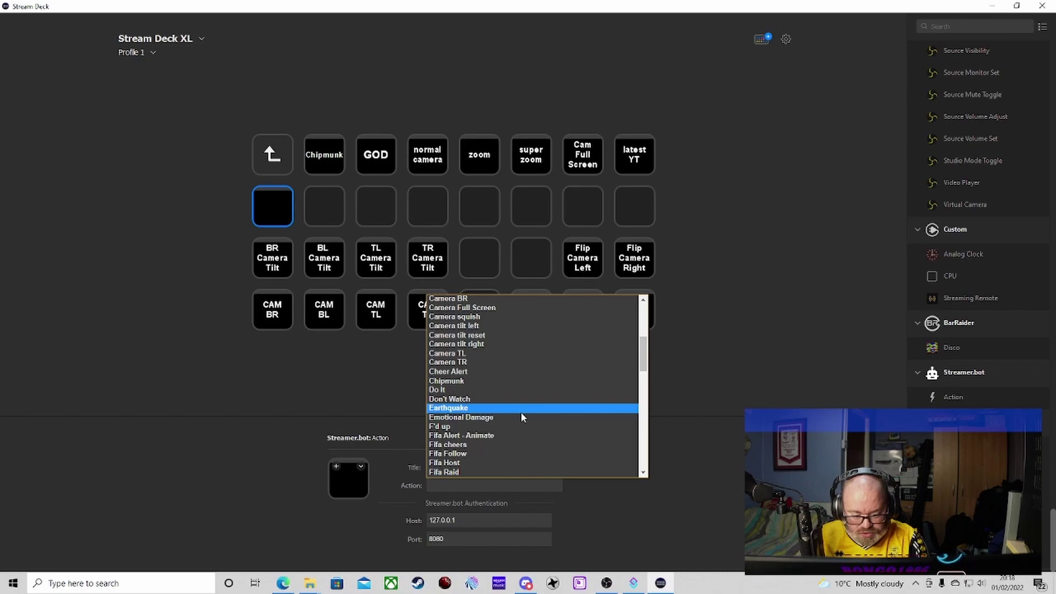
pyautogui.click(521, 412)
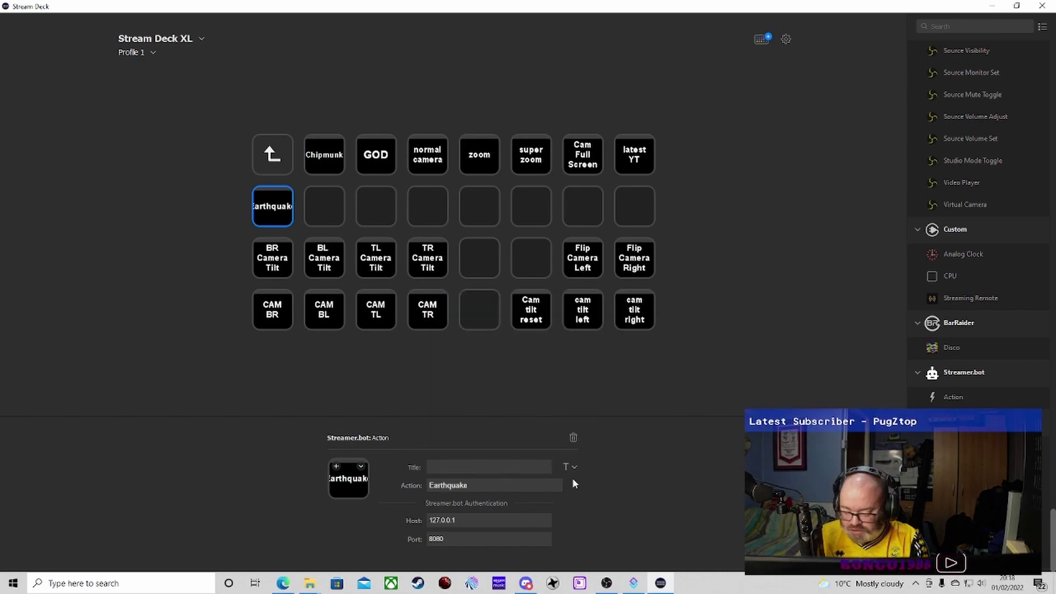